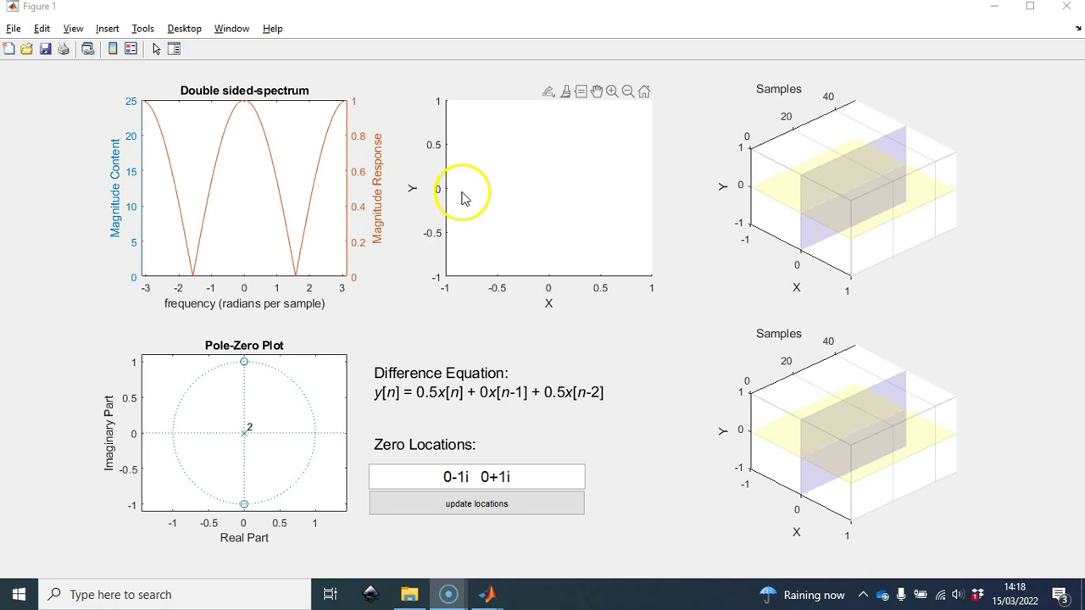
# Sweep the input point left and right along y=0 to build a sinusoidal input of about 230 samples.
pyautogui.click(485, 191)
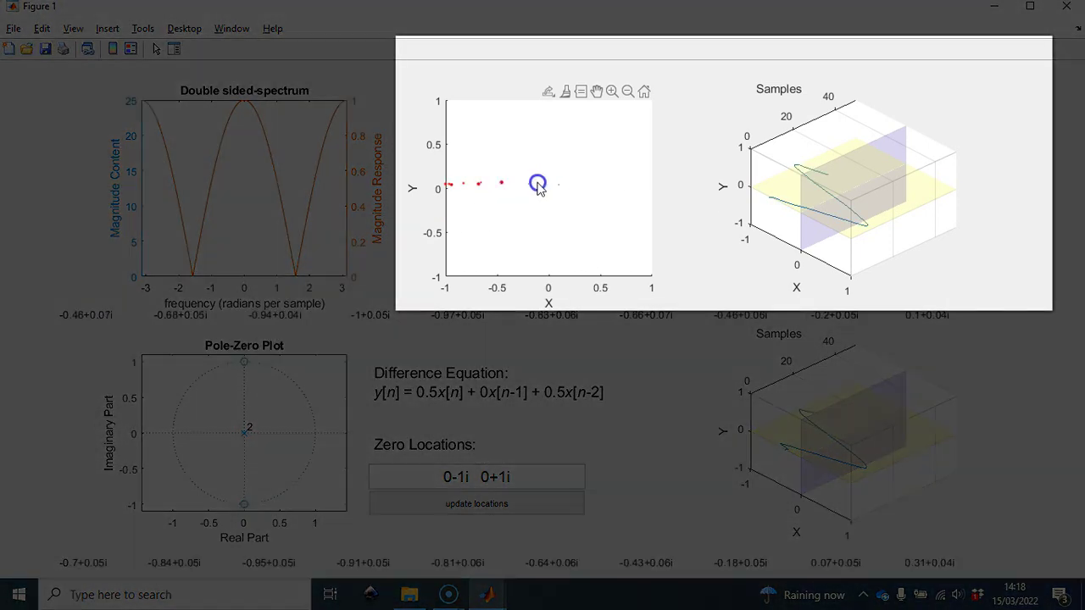
pyautogui.moveTo(537, 186)
pyautogui.mouseDown()
pyautogui.moveTo(631, 184)
pyautogui.moveTo(464, 184)
pyautogui.moveTo(627, 187)
pyautogui.mouseUp()
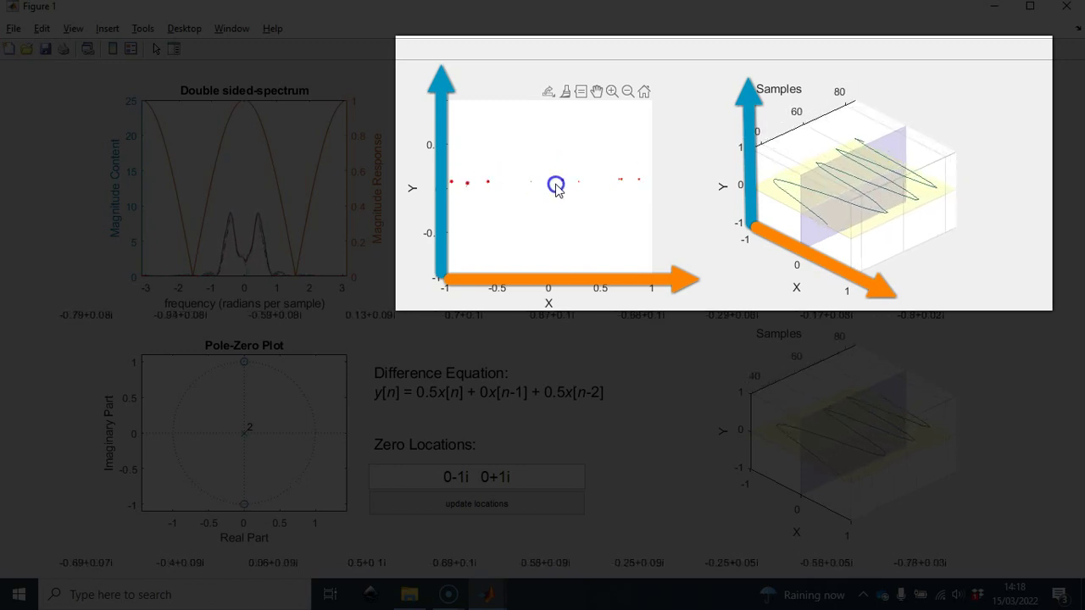
pyautogui.moveTo(559, 186)
pyautogui.mouseDown()
pyautogui.moveTo(452, 186)
pyautogui.moveTo(644, 183)
pyautogui.mouseUp()
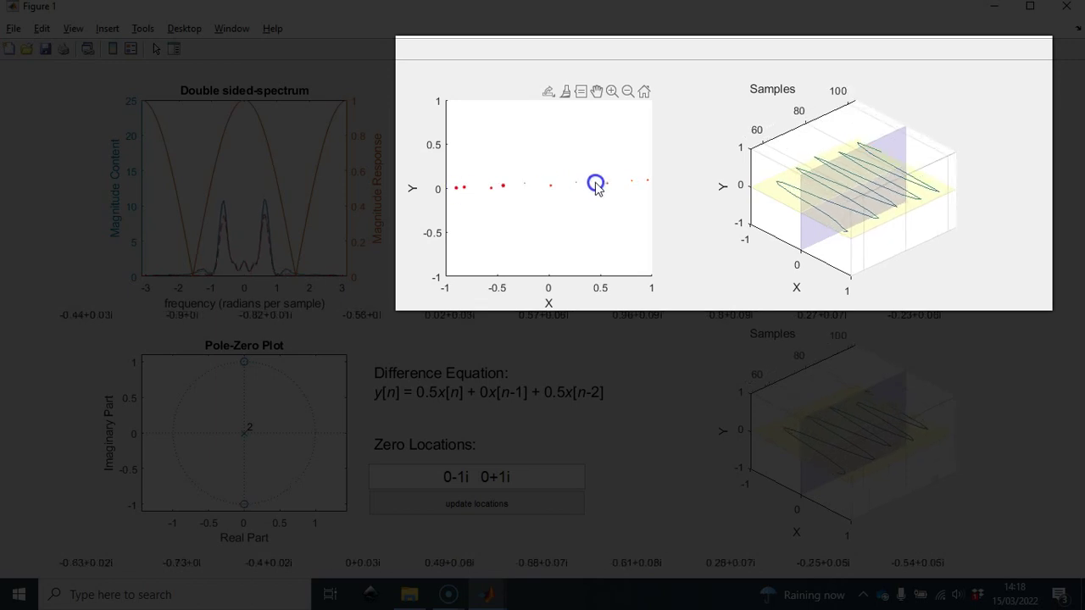
pyautogui.moveTo(636, 183)
pyautogui.mouseDown()
pyautogui.moveTo(467, 185)
pyautogui.moveTo(603, 184)
pyautogui.mouseUp()
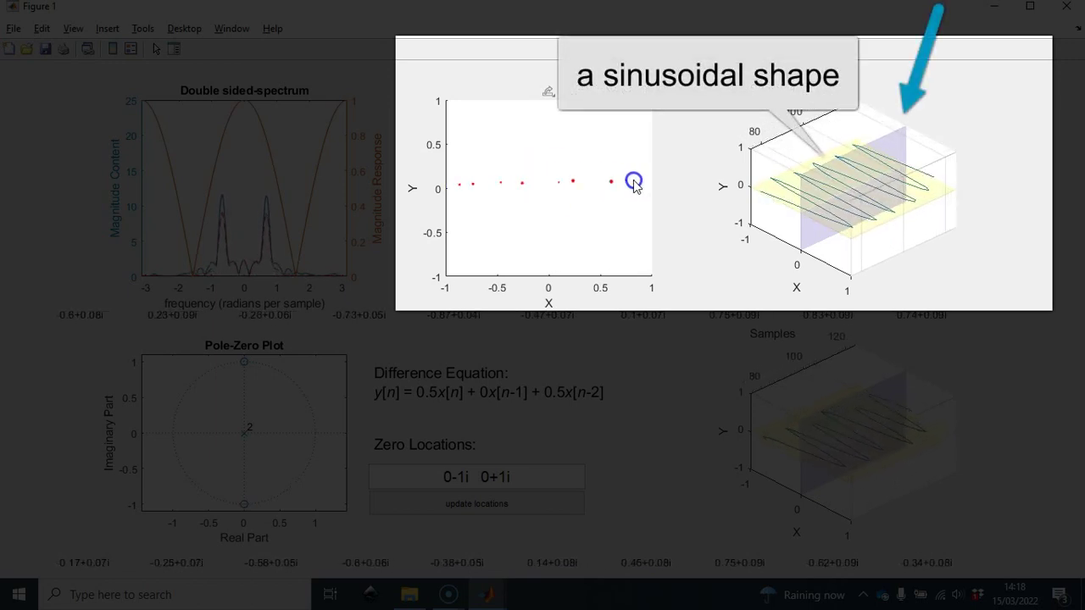
pyautogui.moveTo(516, 182)
pyautogui.mouseDown()
pyautogui.moveTo(459, 180)
pyautogui.moveTo(619, 182)
pyautogui.mouseUp()
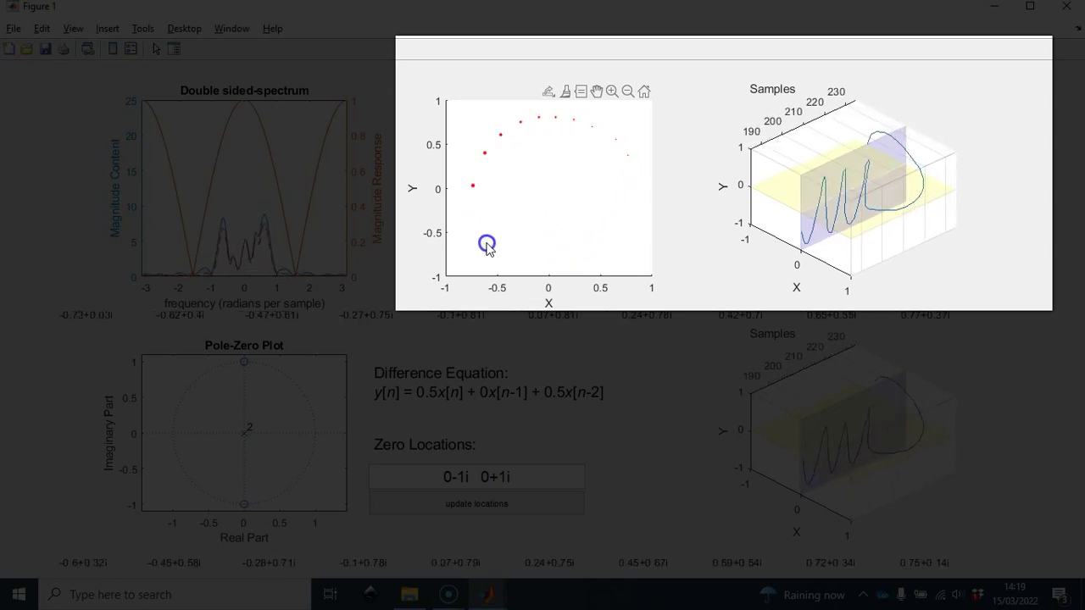
# Circle the input counterclockwise around the origin, giving a helical trace and one peak near 0.3 rad/sample.
pyautogui.moveTo(636, 194)
pyautogui.mouseDown()
pyautogui.moveTo(624, 134)
pyautogui.moveTo(592, 108)
pyautogui.moveTo(545, 108)
pyautogui.moveTo(492, 137)
pyautogui.moveTo(466, 197)
pyautogui.moveTo(474, 239)
pyautogui.moveTo(512, 259)
pyautogui.moveTo(574, 258)
pyautogui.moveTo(608, 240)
pyautogui.moveTo(629, 200)
pyautogui.moveTo(628, 143)
pyautogui.moveTo(599, 110)
pyautogui.mouseUp()
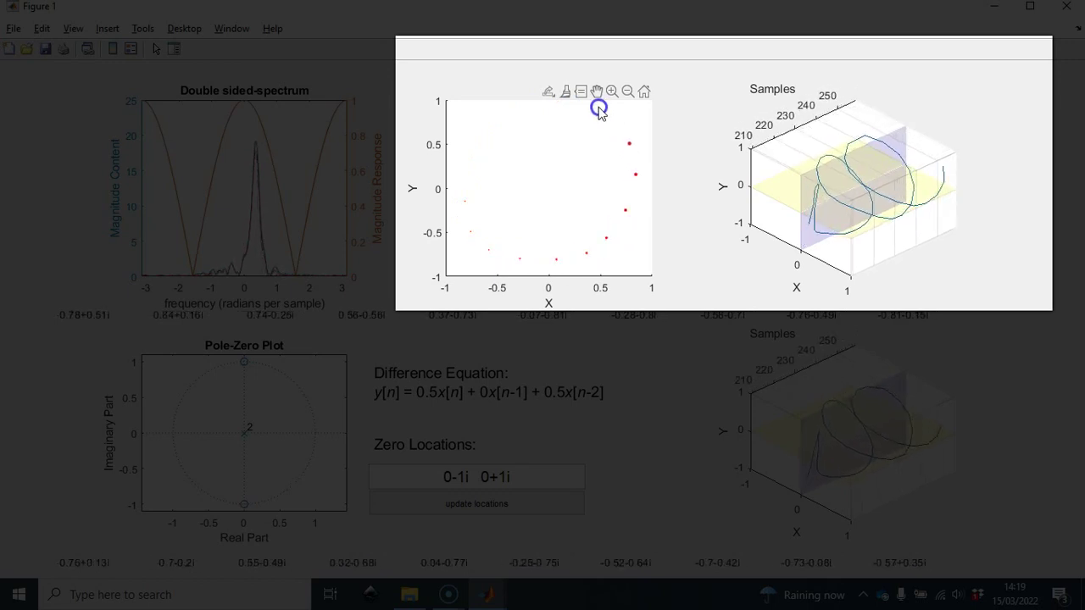
pyautogui.moveTo(502, 124)
pyautogui.mouseDown()
pyautogui.moveTo(464, 220)
pyautogui.moveTo(572, 258)
pyautogui.moveTo(635, 175)
pyautogui.moveTo(574, 110)
pyautogui.moveTo(490, 156)
pyautogui.moveTo(491, 248)
pyautogui.moveTo(587, 257)
pyautogui.moveTo(629, 164)
pyautogui.moveTo(551, 113)
pyautogui.moveTo(486, 181)
pyautogui.mouseUp()
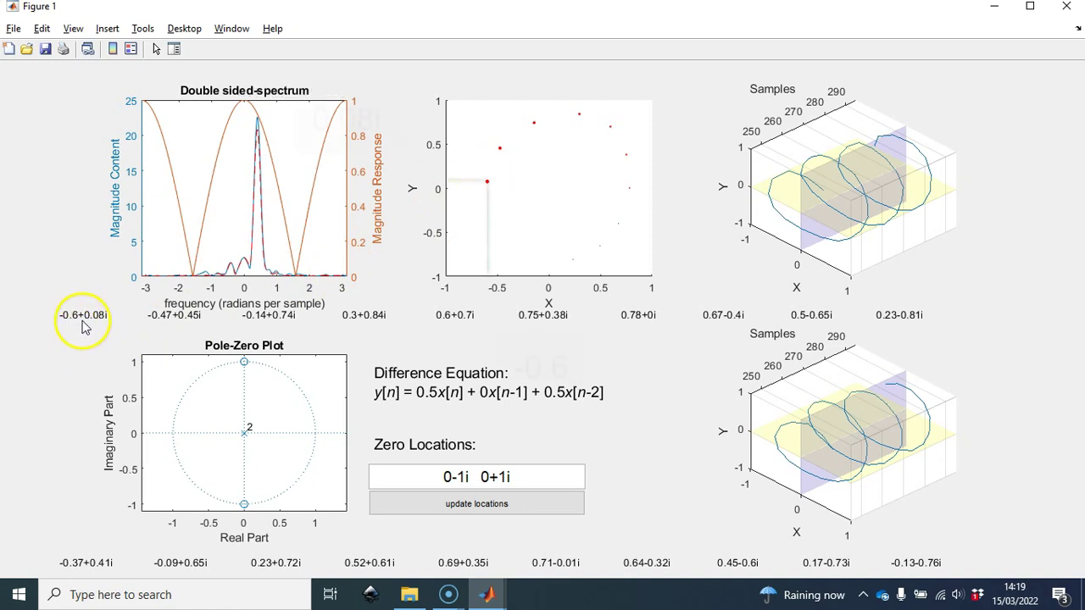
pyautogui.moveTo(85, 327)
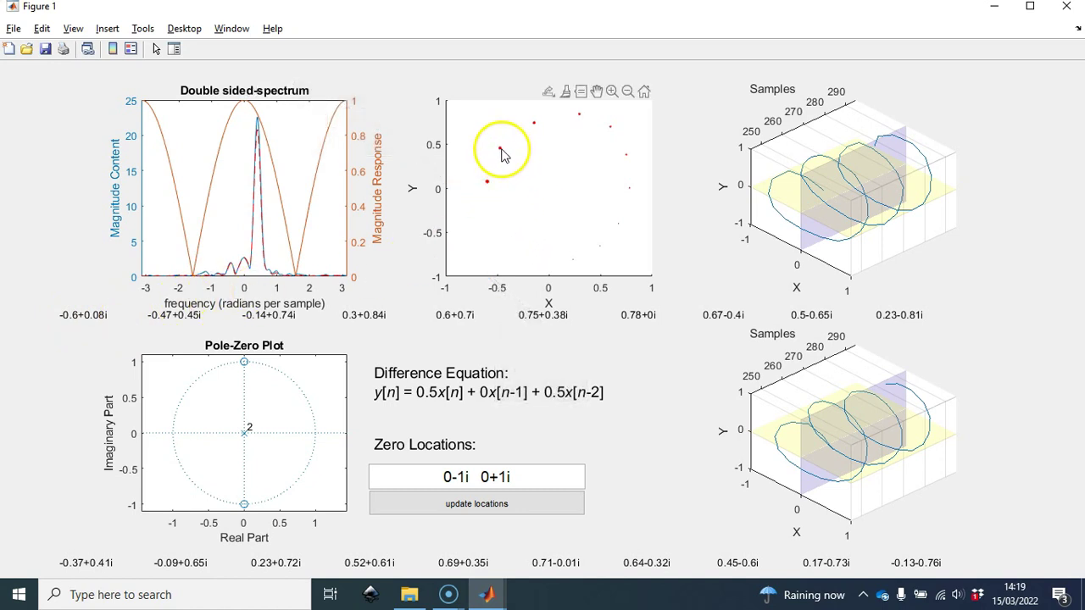
pyautogui.moveTo(154, 330)
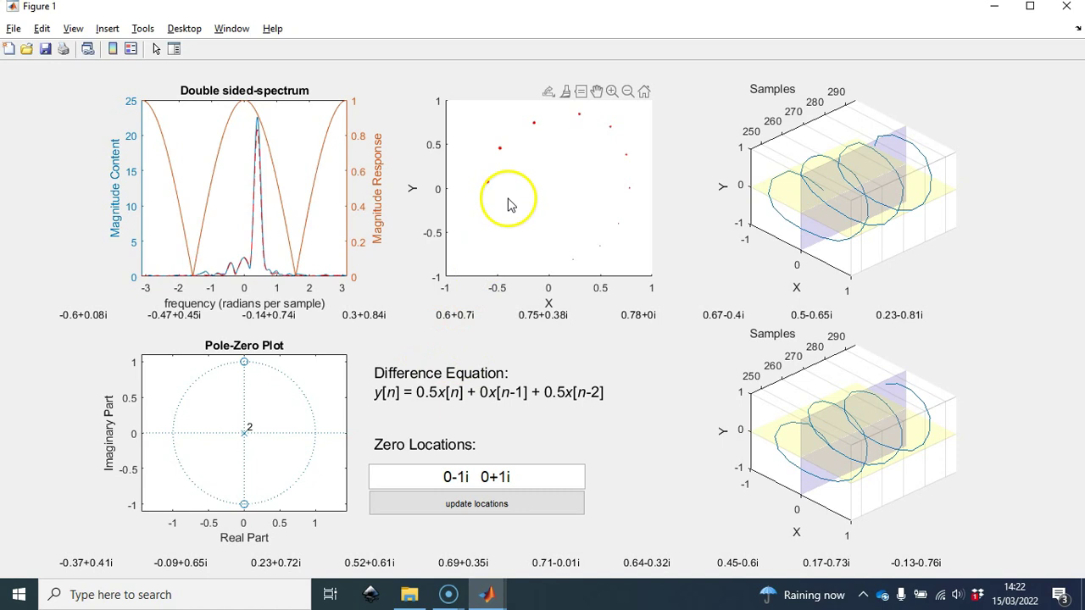
# Jump the input between left and right points on the real axis, producing symmetric peaks near ±0.6 rad/sample.
pyautogui.click(543, 186)
pyautogui.click(552, 181)
pyautogui.click(458, 183)
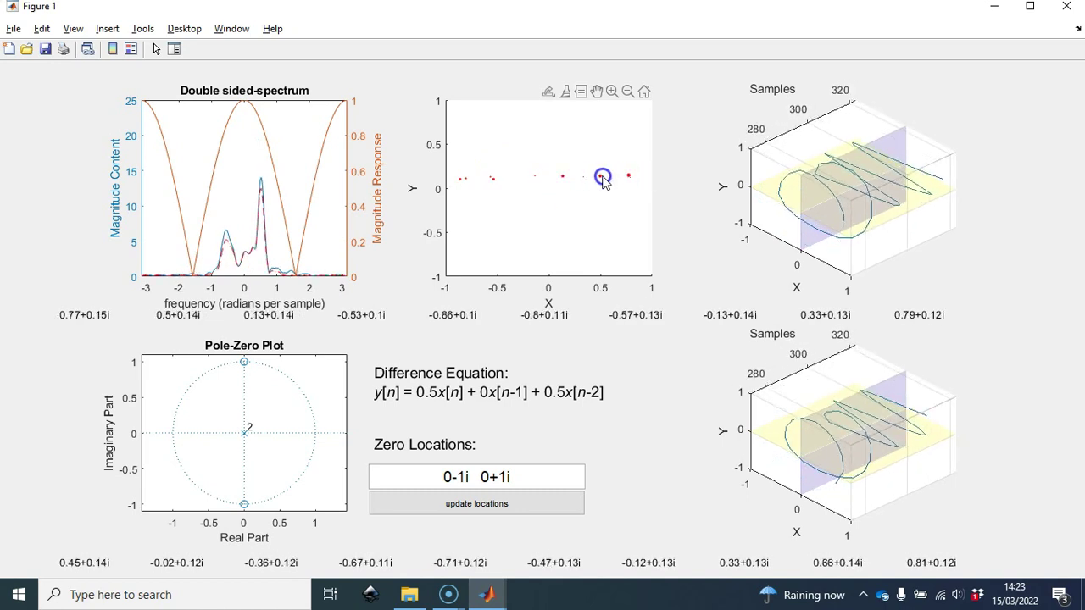
pyautogui.click(633, 172)
pyautogui.click(474, 170)
pyautogui.click(529, 178)
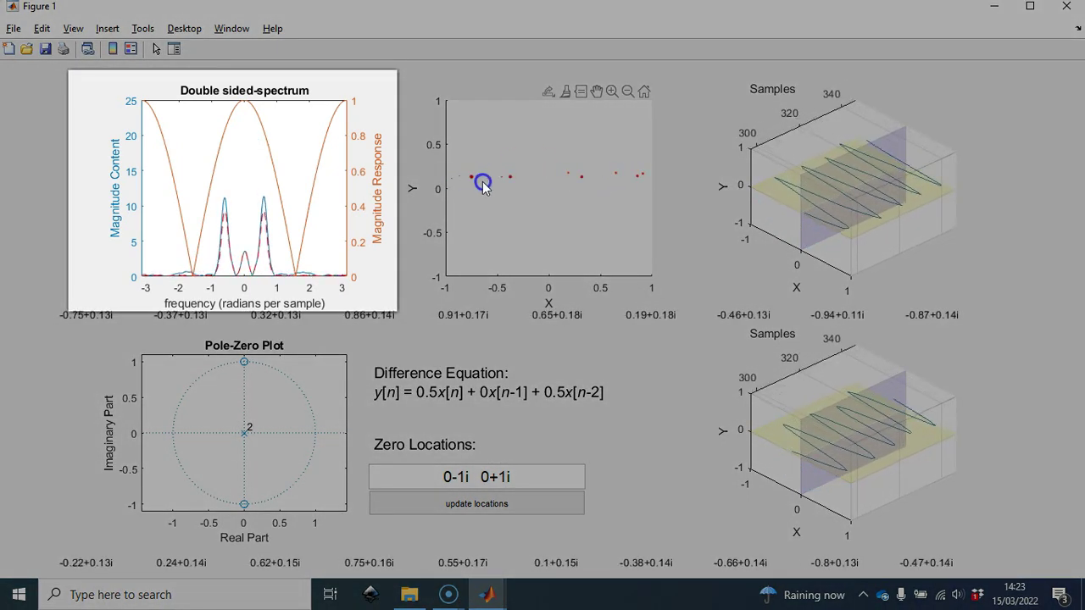
pyautogui.click(518, 182)
pyautogui.click(644, 181)
pyautogui.click(485, 181)
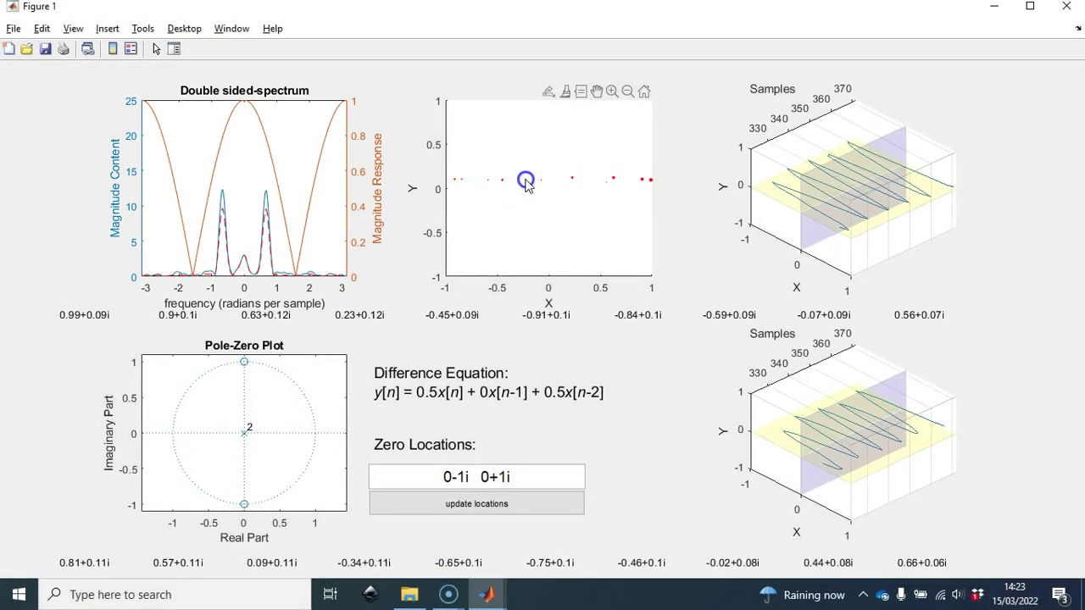
pyautogui.click(649, 181)
pyautogui.click(552, 179)
pyautogui.click(445, 188)
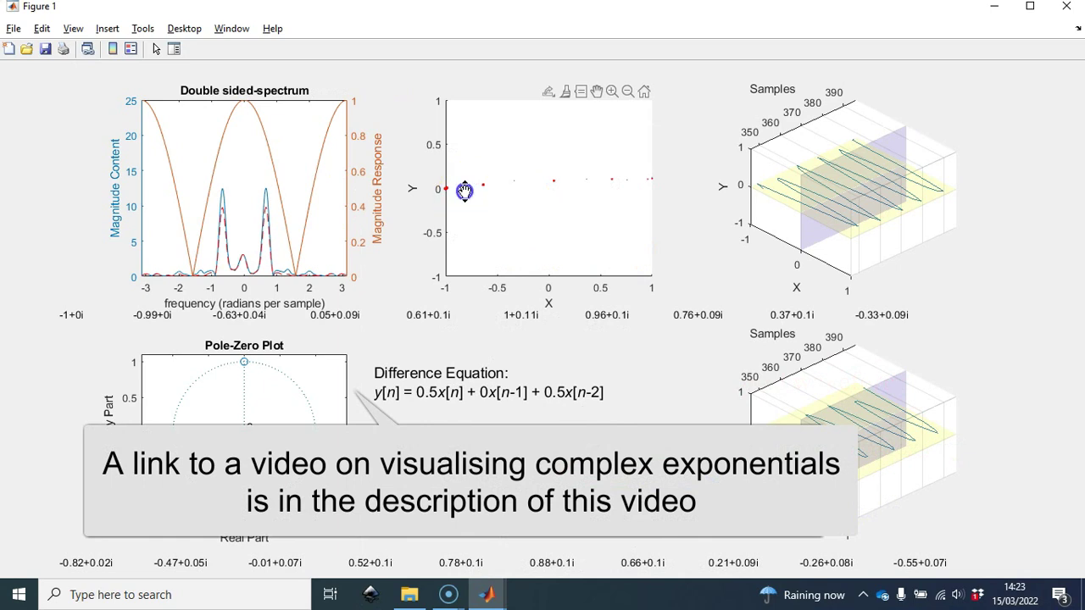
# Swing the input back and forth across the real axis, tuning its oscillation rate toward the filter's nulls.
pyautogui.click(589, 183)
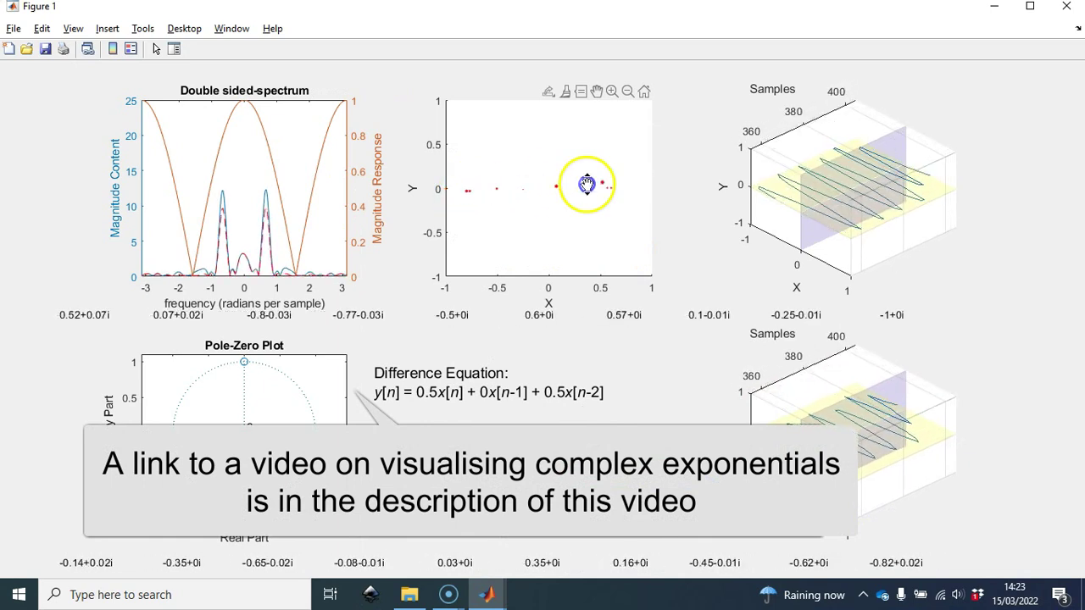
pyautogui.click(494, 181)
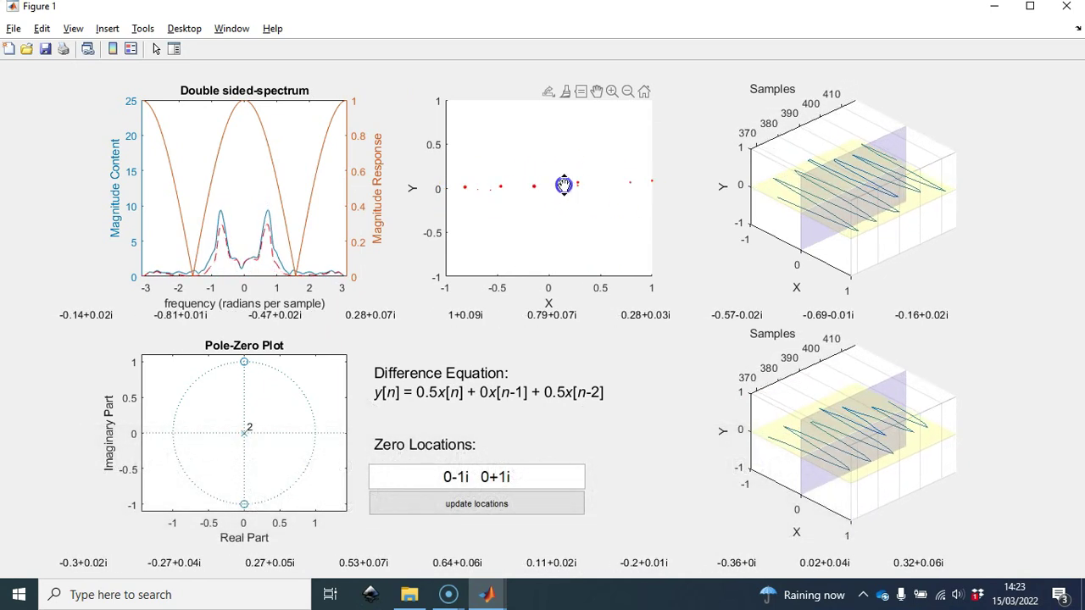
pyautogui.click(607, 187)
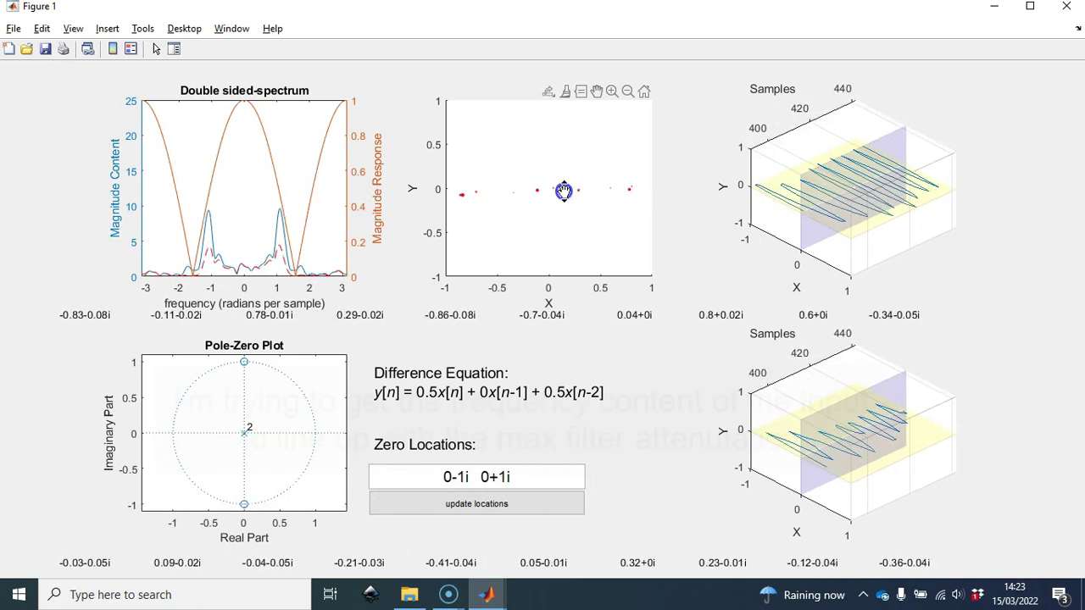
pyautogui.click(497, 188)
pyautogui.click(574, 190)
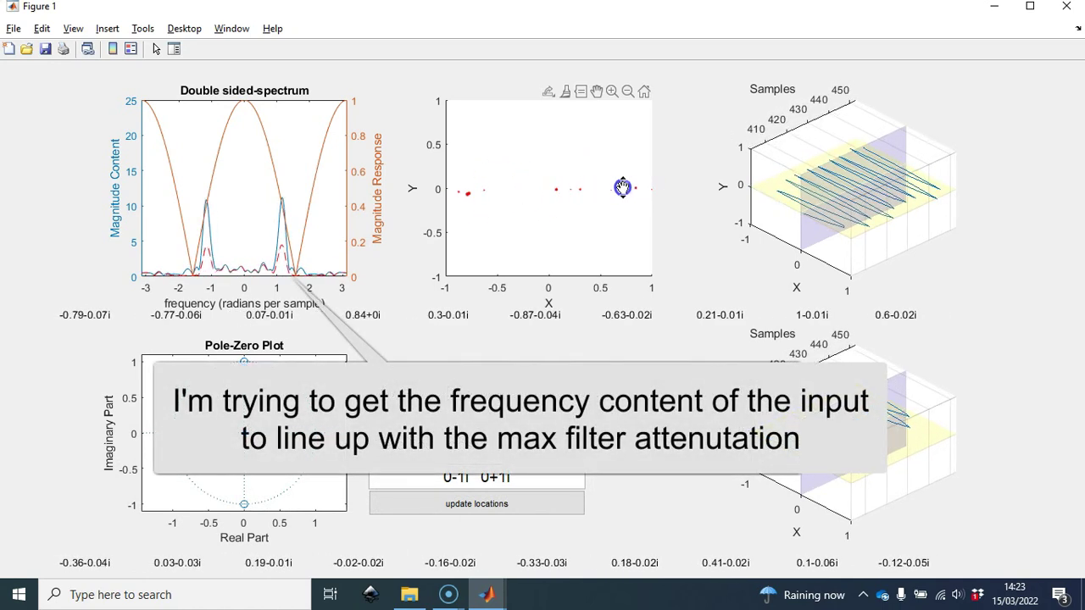
pyautogui.click(565, 194)
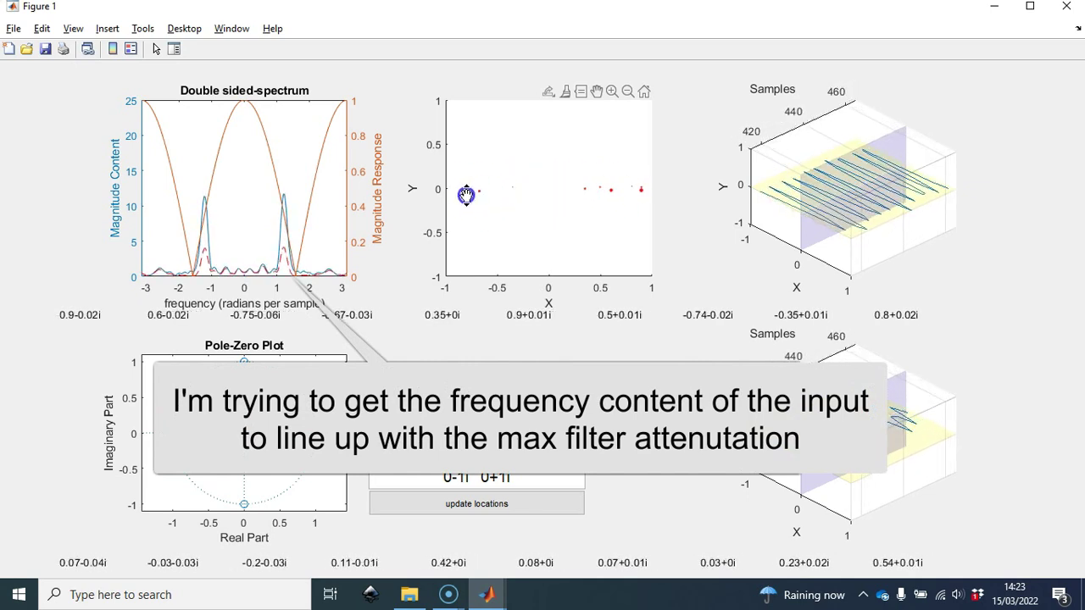
# Keep alternating input samples left and right so the peaks sit near ±1.6 rad/sample and the output shrinks.
pyautogui.click(619, 194)
pyautogui.click(582, 189)
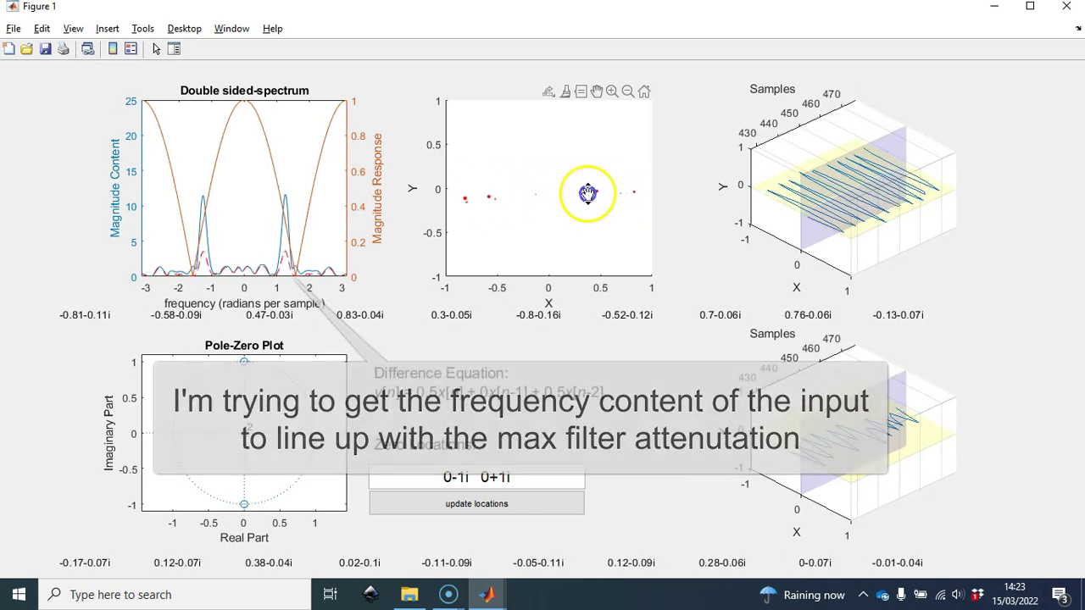
pyautogui.click(508, 199)
pyautogui.click(491, 199)
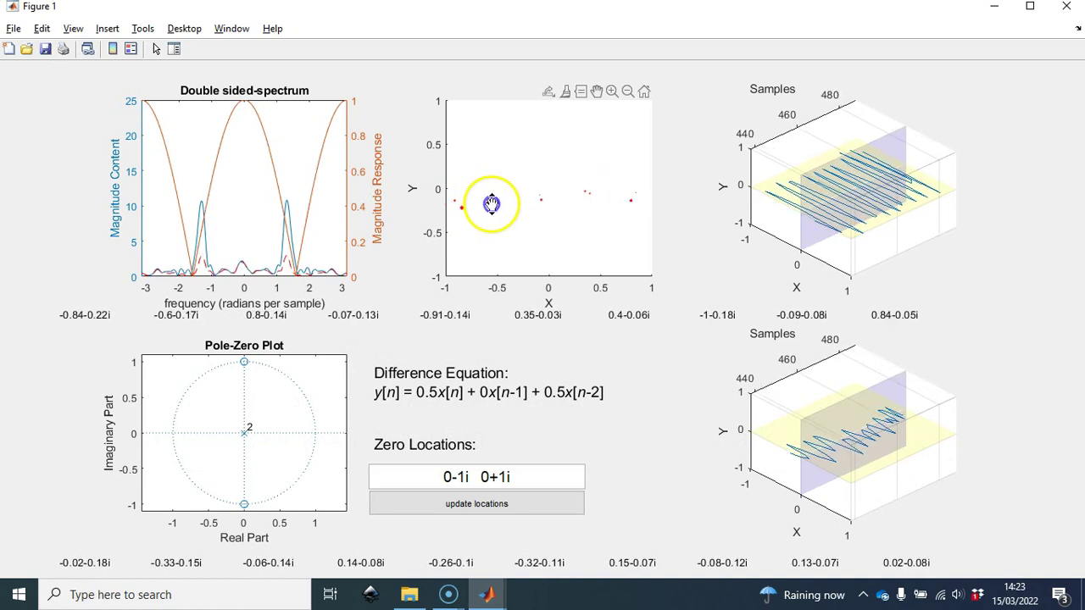
pyautogui.click(636, 194)
pyautogui.click(498, 198)
pyautogui.click(474, 198)
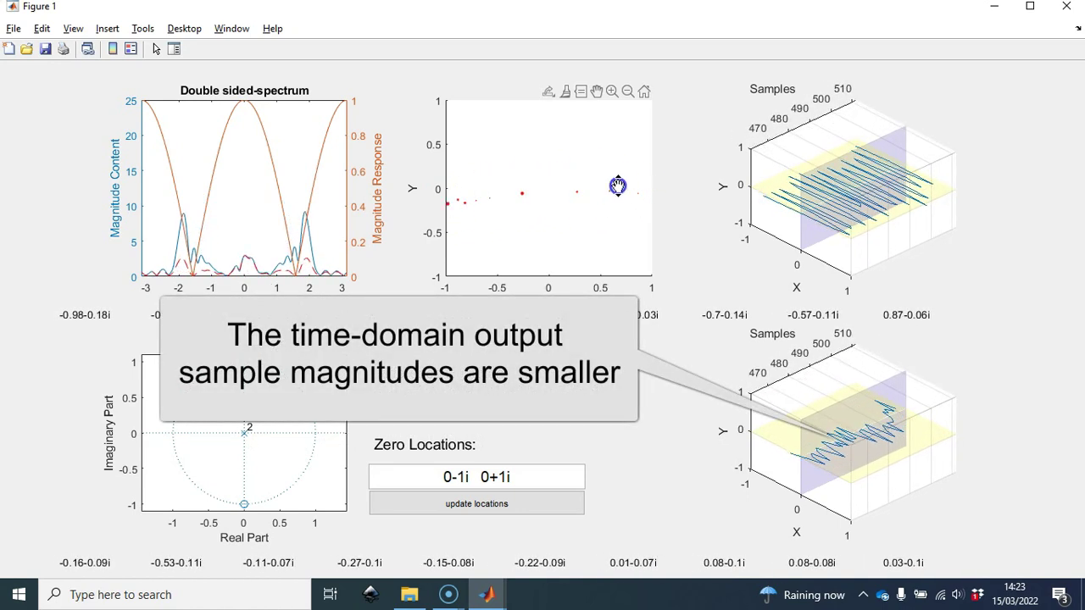
pyautogui.click(564, 195)
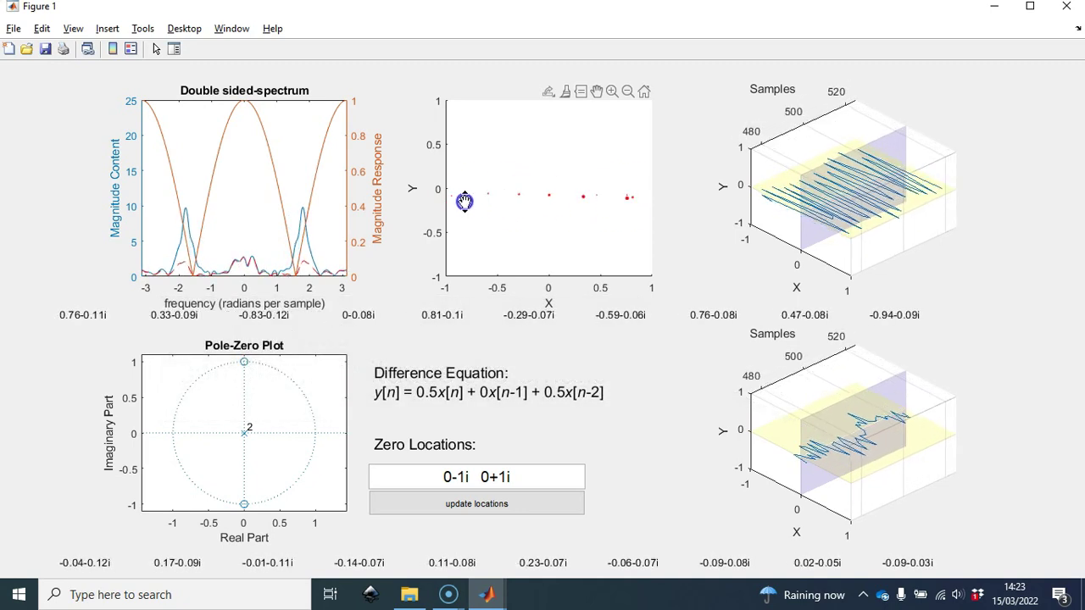
pyautogui.click(496, 194)
pyautogui.click(560, 195)
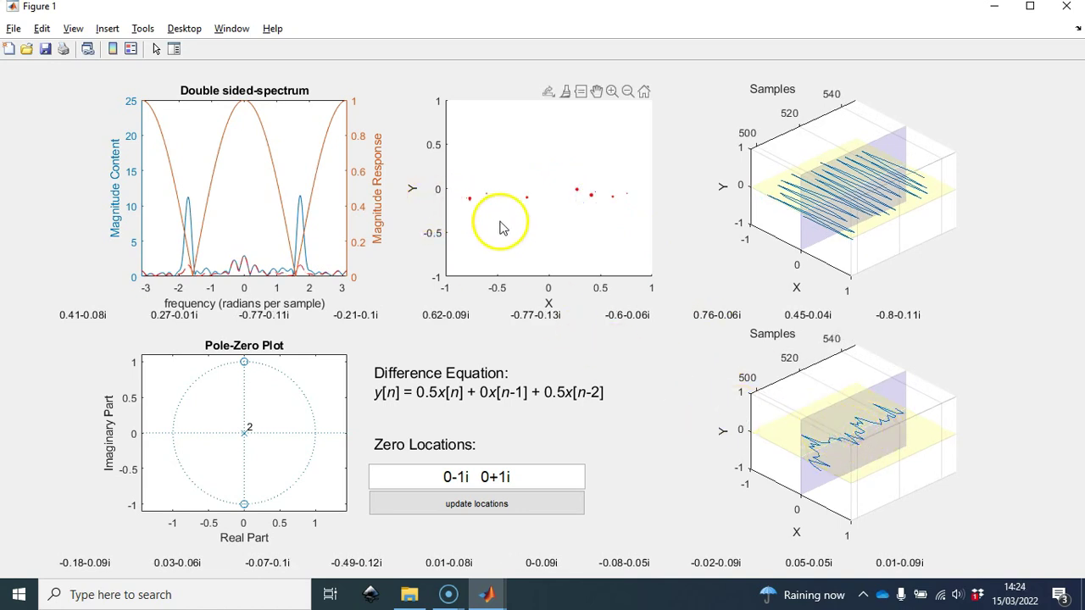
# Circle the input counterclockwise, then clockwise at about 0.5 rad/sample, moving its single peak to −0.5 rad/sample.
pyautogui.moveTo(625, 167)
pyautogui.mouseDown()
pyautogui.moveTo(593, 127)
pyautogui.moveTo(505, 125)
pyautogui.moveTo(469, 156)
pyautogui.moveTo(465, 211)
pyautogui.moveTo(504, 253)
pyautogui.moveTo(596, 256)
pyautogui.moveTo(626, 218)
pyautogui.moveTo(619, 159)
pyautogui.moveTo(576, 128)
pyautogui.moveTo(518, 130)
pyautogui.moveTo(462, 186)
pyautogui.moveTo(466, 253)
pyautogui.moveTo(542, 271)
pyautogui.moveTo(612, 233)
pyautogui.moveTo(625, 171)
pyautogui.moveTo(569, 126)
pyautogui.moveTo(512, 126)
pyautogui.moveTo(469, 219)
pyautogui.moveTo(515, 261)
pyautogui.moveTo(585, 261)
pyautogui.moveTo(634, 206)
pyautogui.moveTo(612, 132)
pyautogui.moveTo(554, 110)
pyautogui.moveTo(499, 146)
pyautogui.moveTo(470, 229)
pyautogui.moveTo(551, 267)
pyautogui.moveTo(617, 244)
pyautogui.moveTo(635, 177)
pyautogui.moveTo(612, 125)
pyautogui.moveTo(553, 111)
pyautogui.moveTo(493, 145)
pyautogui.moveTo(464, 195)
pyautogui.moveTo(499, 253)
pyautogui.moveTo(589, 255)
pyautogui.moveTo(627, 210)
pyautogui.moveTo(629, 149)
pyautogui.moveTo(579, 111)
pyautogui.moveTo(506, 125)
pyautogui.moveTo(468, 185)
pyautogui.moveTo(504, 241)
pyautogui.moveTo(582, 254)
pyautogui.moveTo(634, 165)
pyautogui.mouseUp()
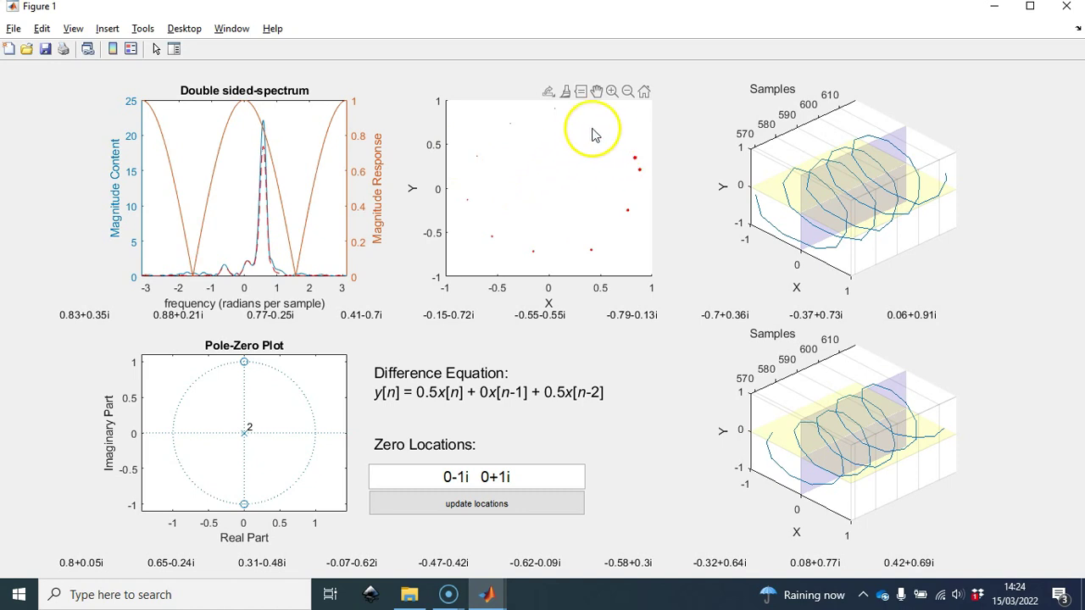
pyautogui.moveTo(631, 212)
pyautogui.mouseDown()
pyautogui.moveTo(621, 238)
pyautogui.moveTo(568, 270)
pyautogui.moveTo(505, 256)
pyautogui.moveTo(477, 210)
pyautogui.moveTo(481, 172)
pyautogui.mouseUp()
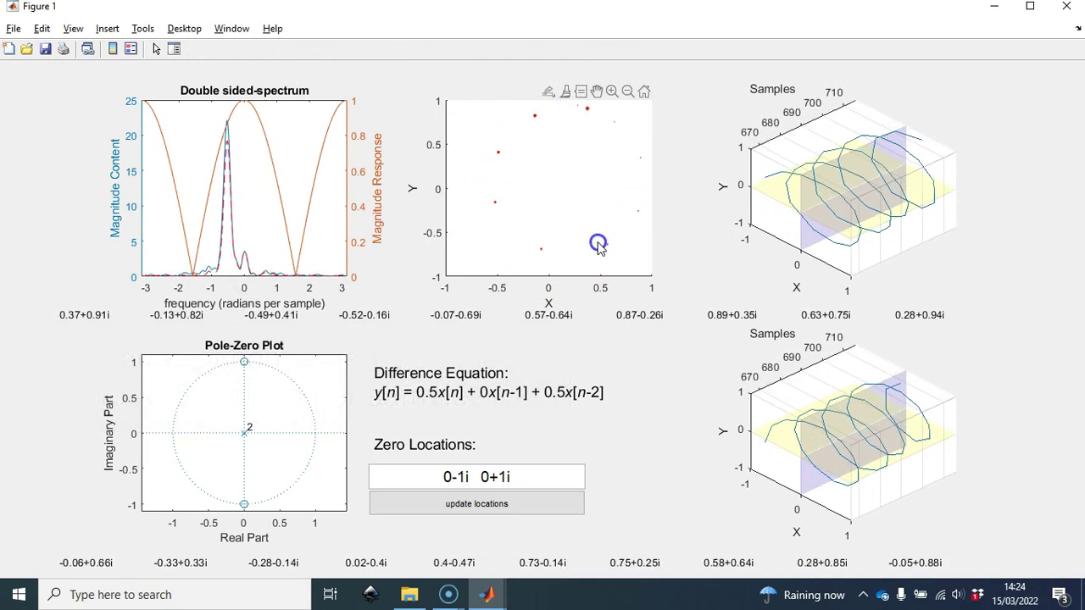
# Place input samples rapidly around the circle clockwise, pushing the peak to about −1.4 rad/sample beside the null.
pyautogui.click(471, 212)
pyautogui.click(474, 175)
pyautogui.click(521, 116)
pyautogui.click(575, 265)
pyautogui.click(602, 113)
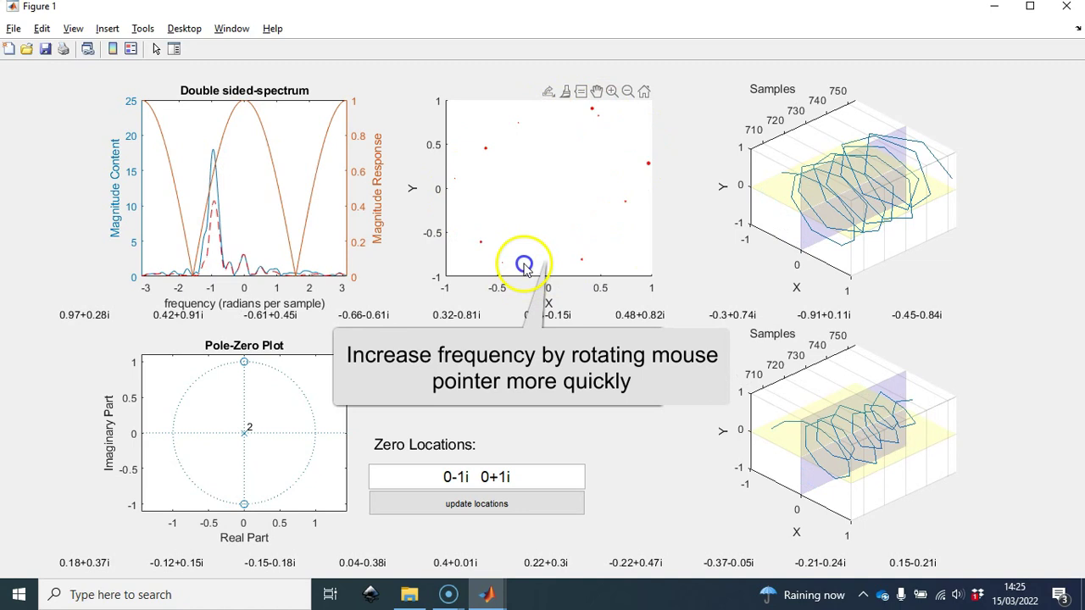
pyautogui.click(633, 132)
pyautogui.click(573, 107)
pyautogui.click(623, 231)
pyautogui.click(631, 160)
pyautogui.click(624, 123)
pyautogui.click(495, 143)
pyautogui.click(563, 256)
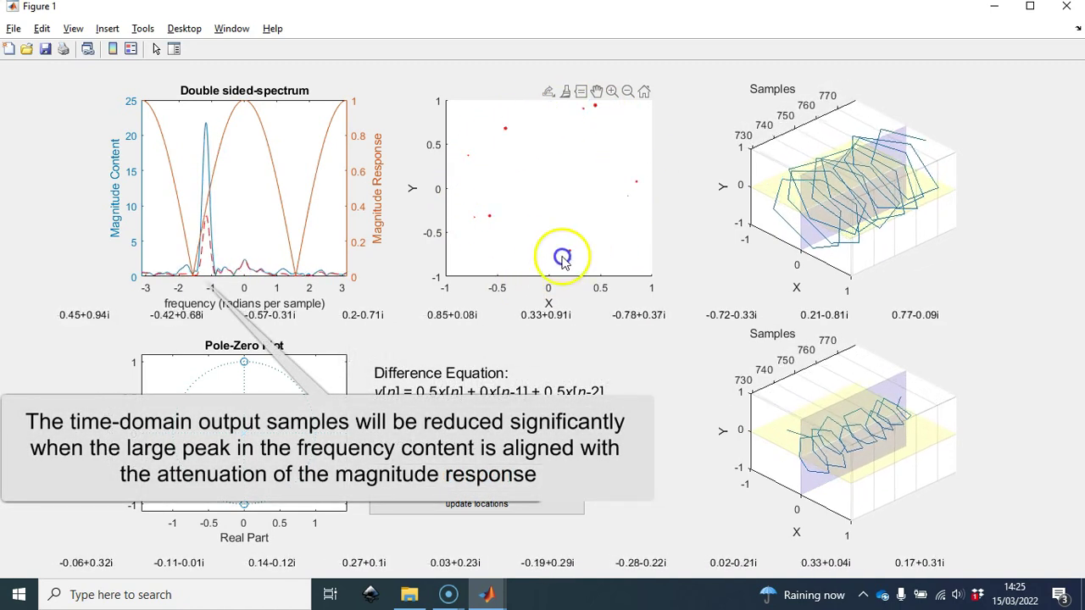
pyautogui.click(515, 125)
pyautogui.click(509, 243)
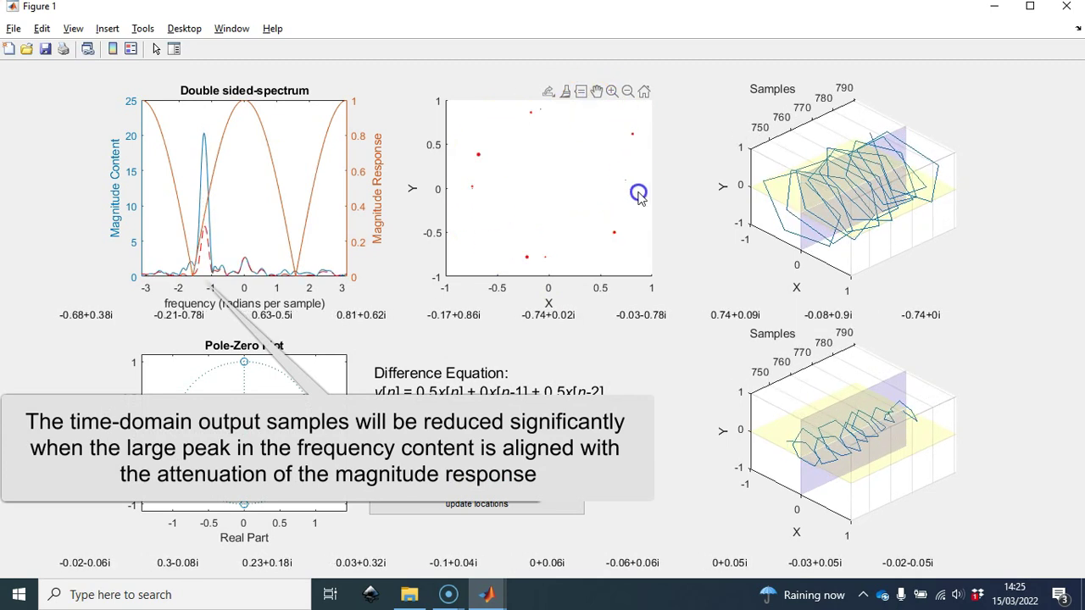
pyautogui.click(536, 238)
pyautogui.click(647, 208)
pyautogui.click(505, 236)
pyautogui.click(508, 116)
pyautogui.click(902, 448)
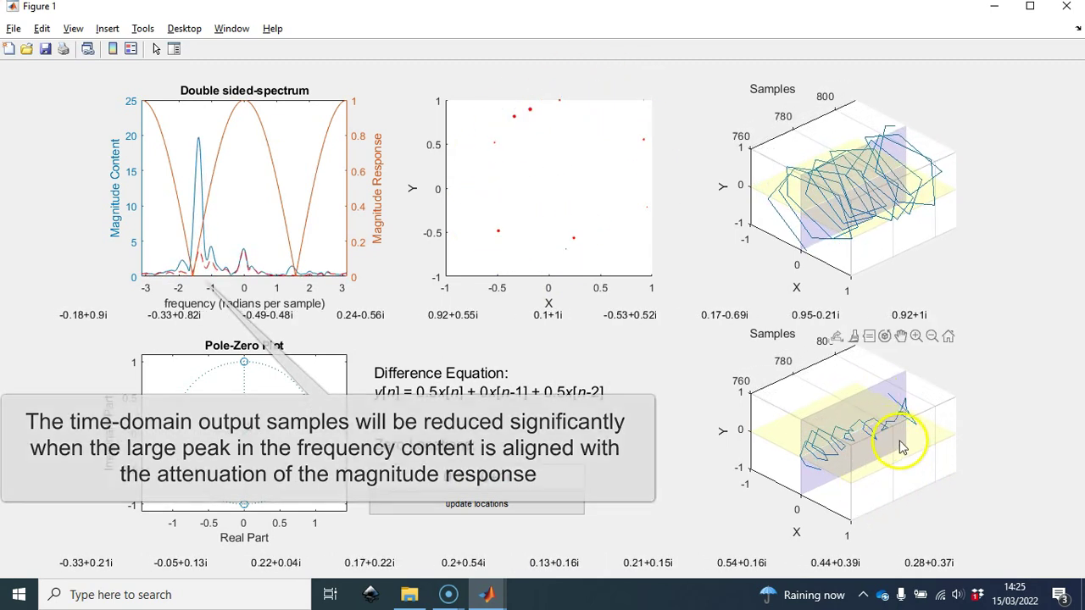
pyautogui.click(814, 472)
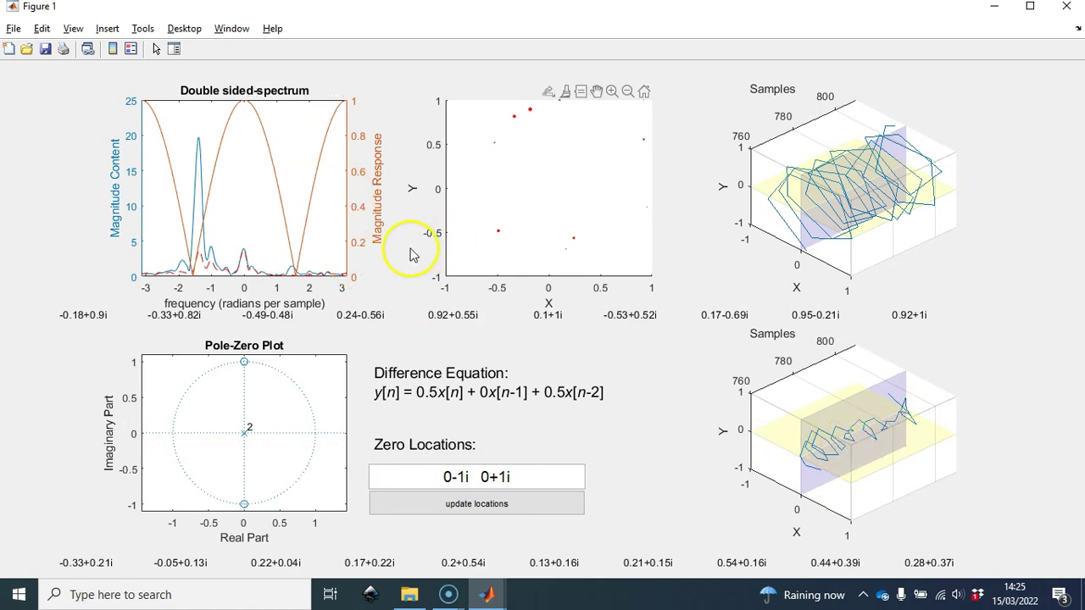
# Delete the 0+1i zero so only 0-1i remains, and apply the updated zero locations.
pyautogui.click(523, 479)
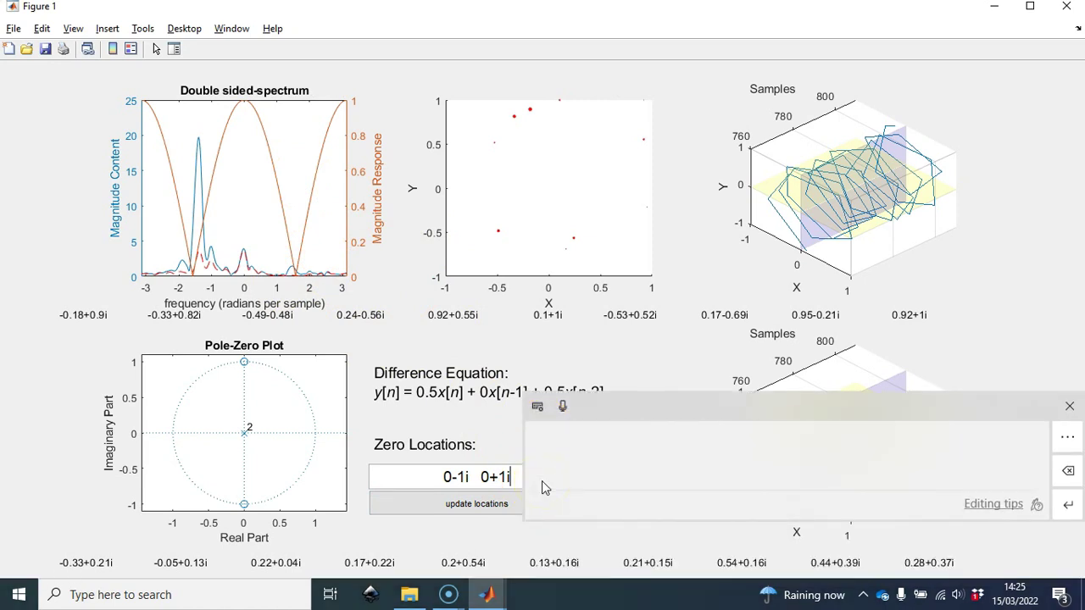
pyautogui.press('BackSpace')
pyautogui.press('BackSpace')
pyautogui.press('BackSpace')
pyautogui.press('BackSpace')
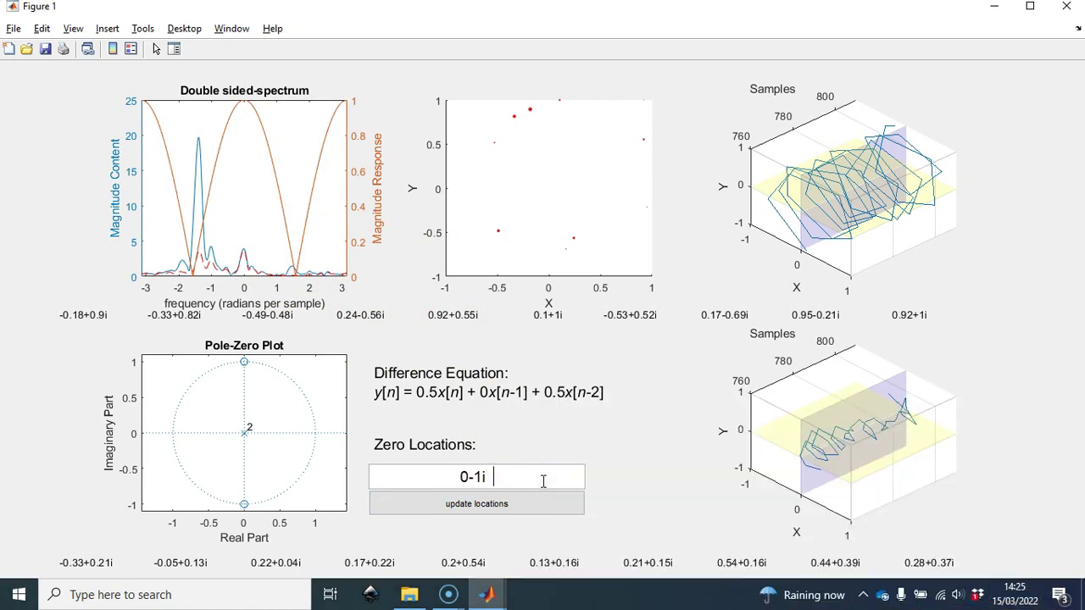
pyautogui.click(462, 504)
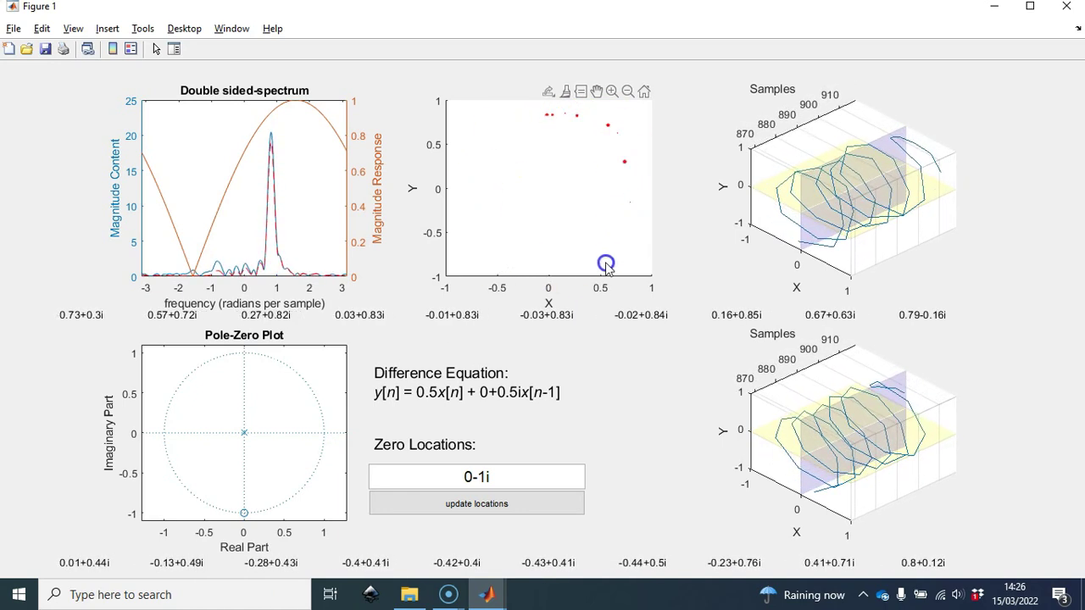
# Alternate new input samples between the right and left sides of the Argand plot for the single-zero filter.
pyautogui.click(638, 168)
pyautogui.click(492, 243)
pyautogui.click(642, 187)
pyautogui.click(500, 237)
pyautogui.click(639, 199)
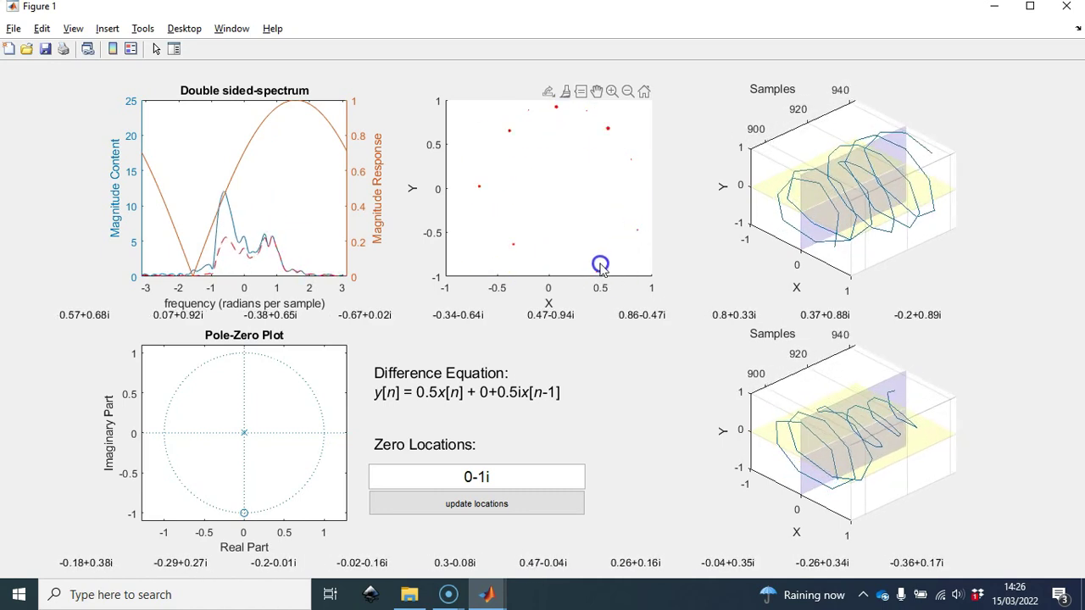
pyautogui.click(493, 187)
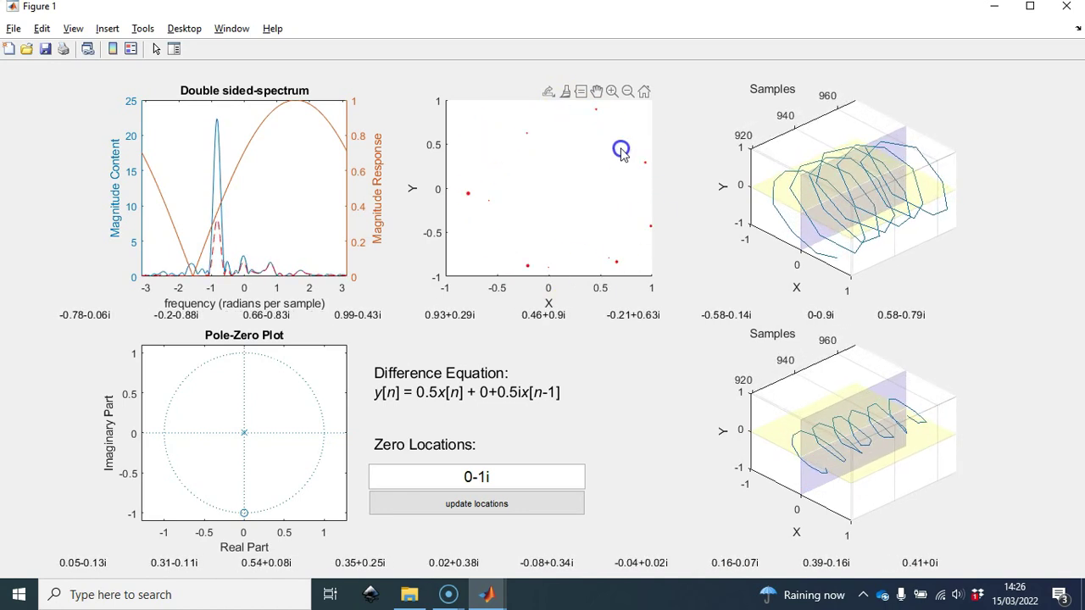
# Circle the input clockwise so its peak nears −1.2 rad/sample, then sweep along the real axis.
pyautogui.click(526, 120)
pyautogui.click(624, 213)
pyautogui.click(535, 119)
pyautogui.click(484, 197)
pyautogui.click(584, 104)
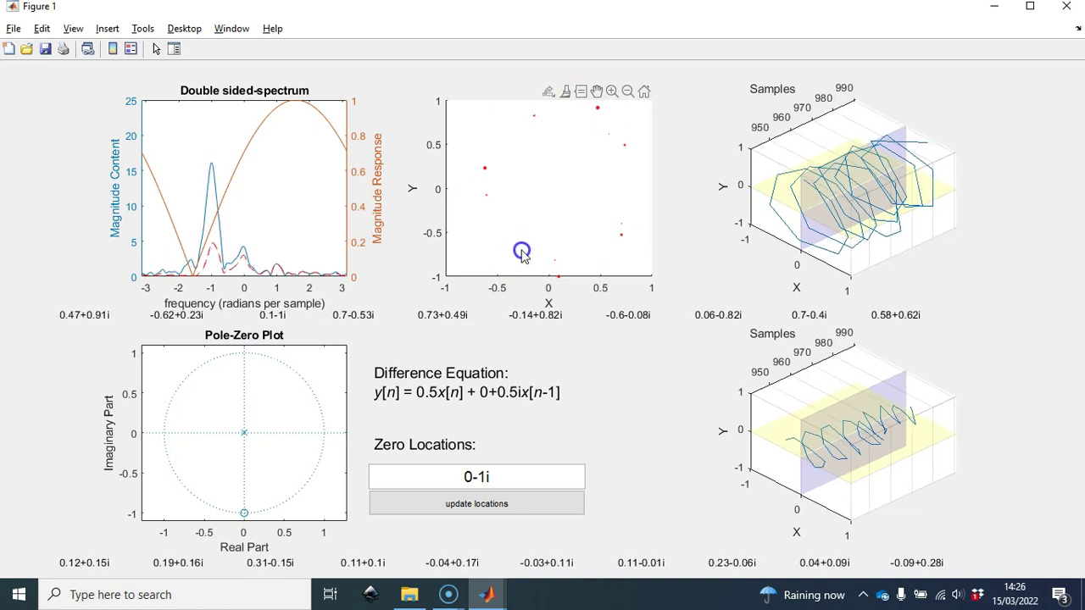
pyautogui.click(622, 243)
pyautogui.click(489, 217)
pyautogui.click(630, 138)
pyautogui.click(629, 144)
pyautogui.click(478, 208)
pyautogui.click(568, 108)
pyautogui.moveTo(520, 280)
pyautogui.mouseDown()
pyautogui.moveTo(528, 257)
pyautogui.moveTo(483, 229)
pyautogui.moveTo(518, 223)
pyautogui.moveTo(488, 220)
pyautogui.mouseUp()
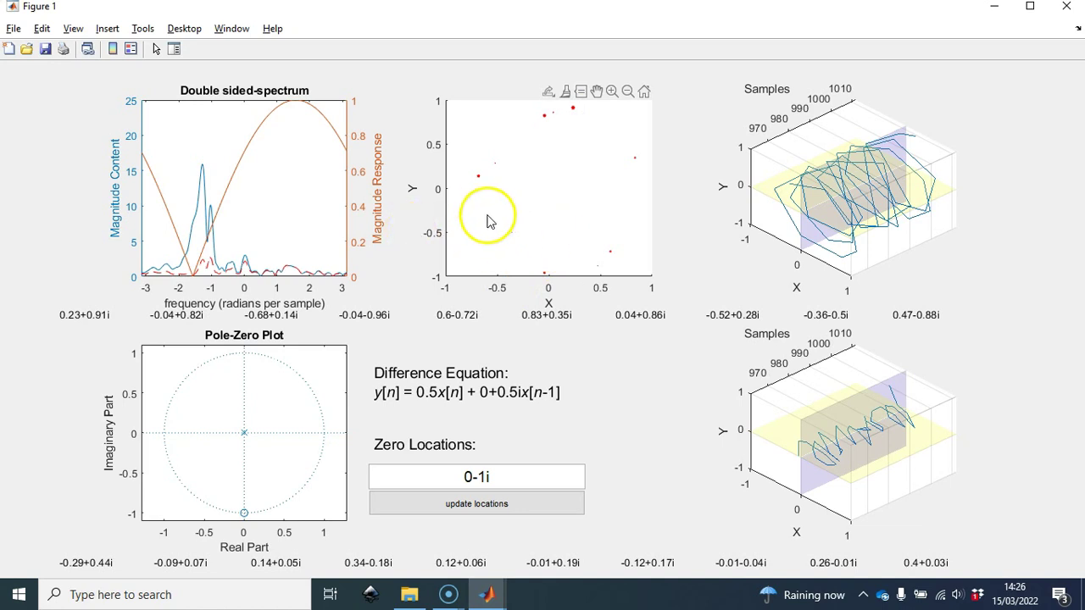